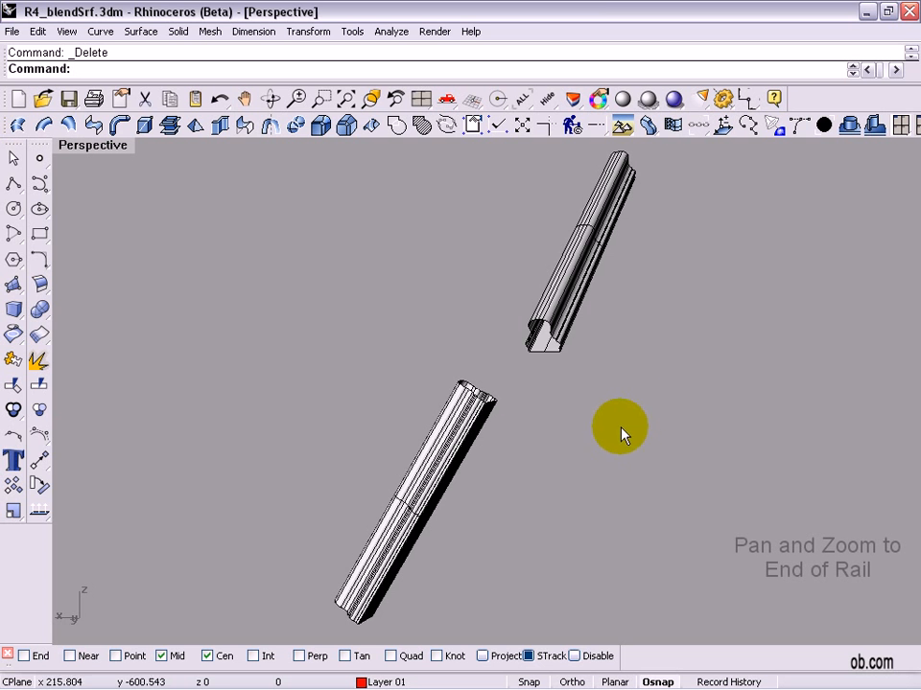
# - Bring the open end of the upper rail into close view, looking straight into its profile
pyautogui.moveTo(639, 417); pyautogui.dragTo(694, 315, button='right')
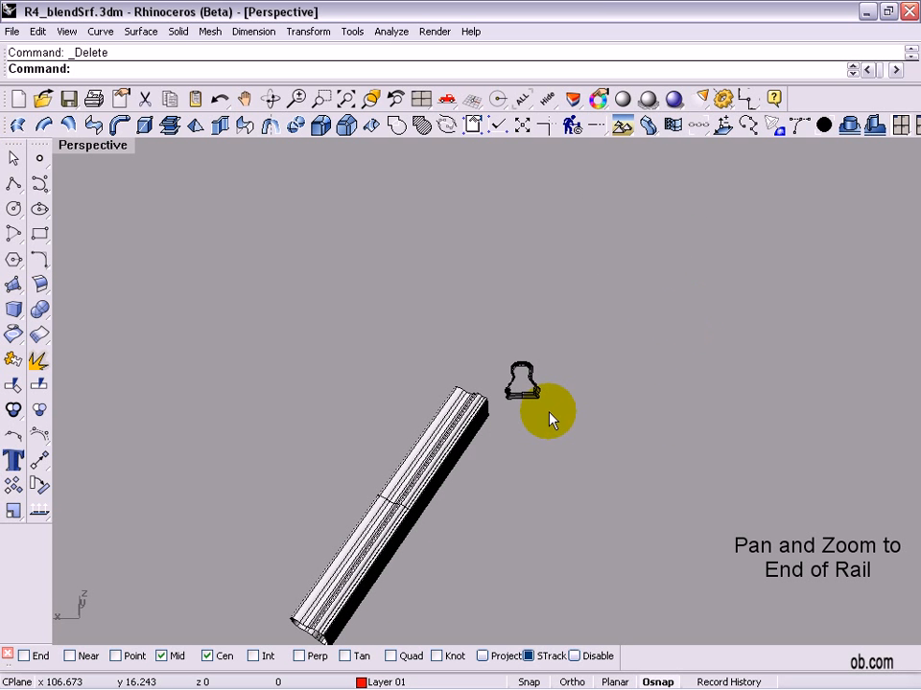
pyautogui.scroll(5, 537, 422)
pyautogui.keyDown('shift'); pyautogui.moveTo(525, 401); pyautogui.dragTo(538, 564, button='right'); pyautogui.keyUp('shift')
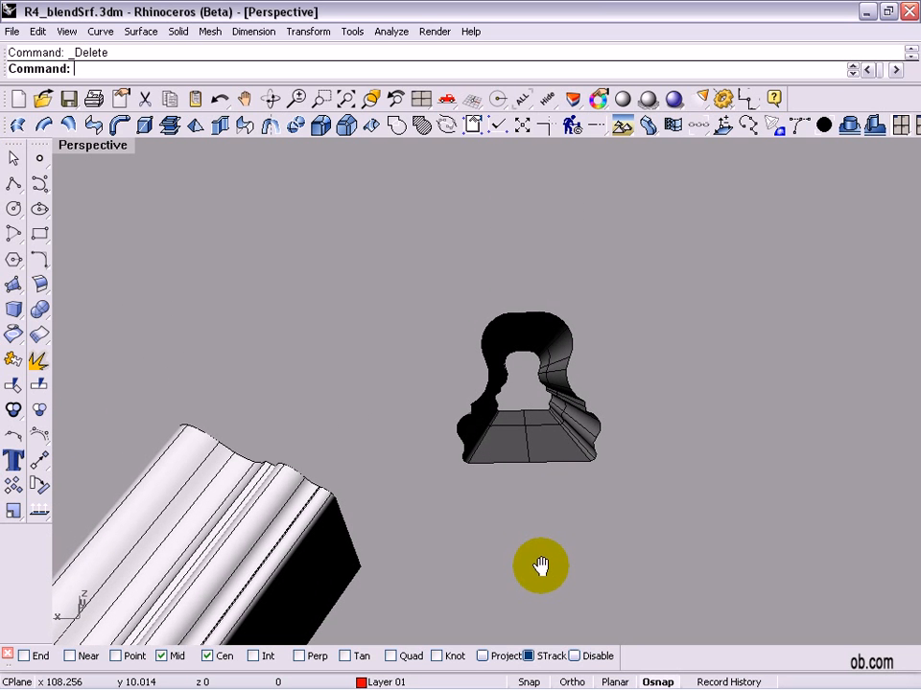
pyautogui.scroll(3, 564, 511)
pyautogui.scroll(2, 564, 511)
pyautogui.keyDown('shift'); pyautogui.moveTo(541, 485); pyautogui.dragTo(577, 606, button='right'); pyautogui.keyUp('shift')
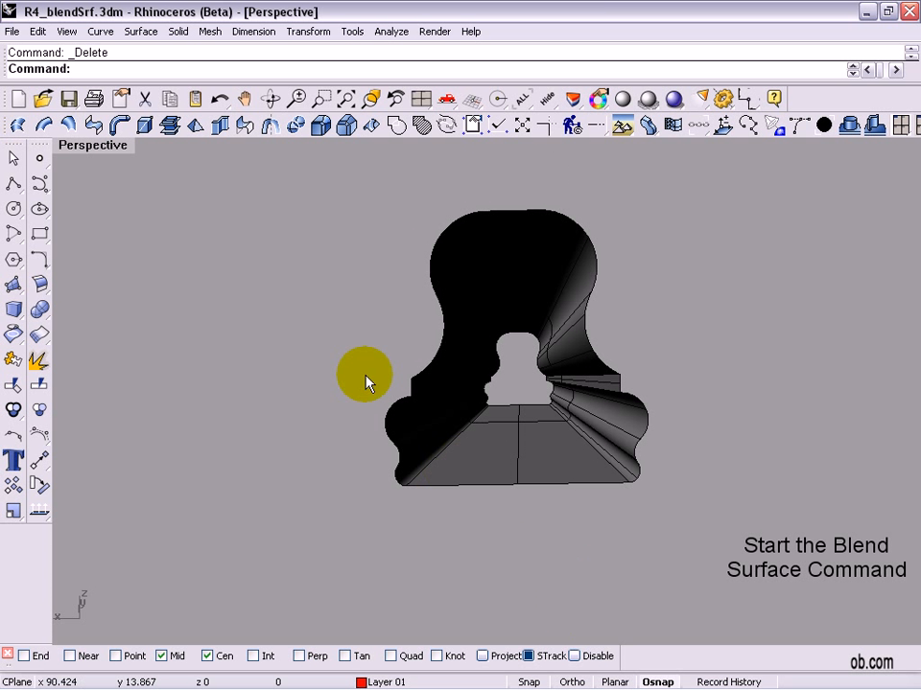
pyautogui.click(140, 32)
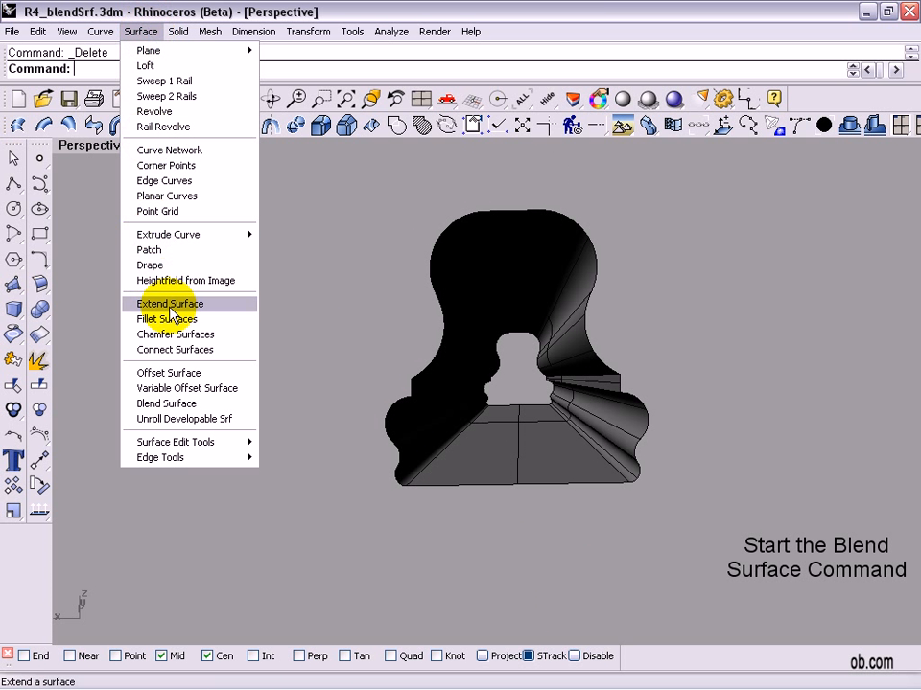
pyautogui.click(239, 404)
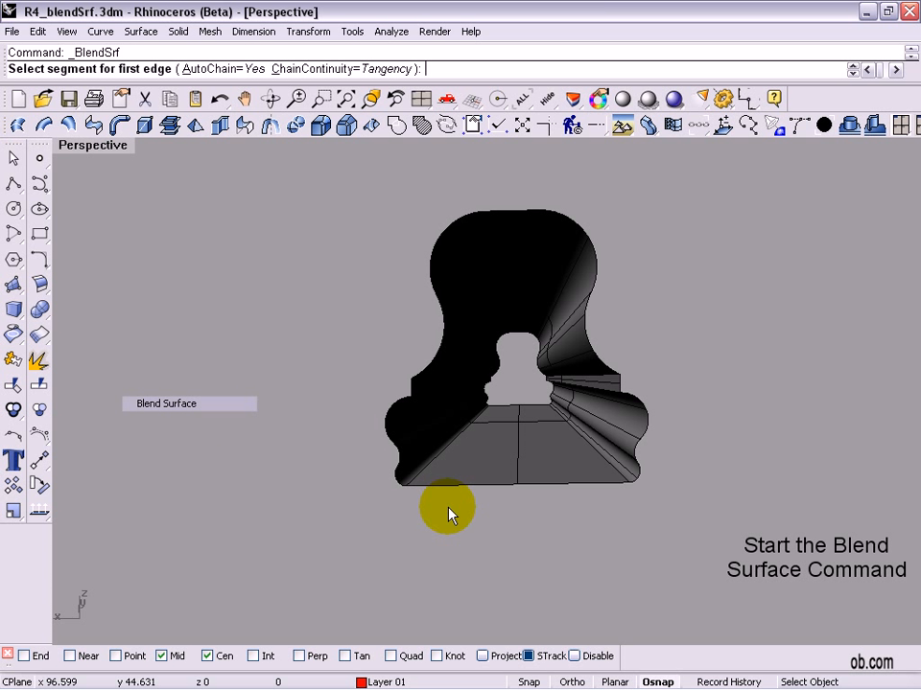
pyautogui.click(500, 487)
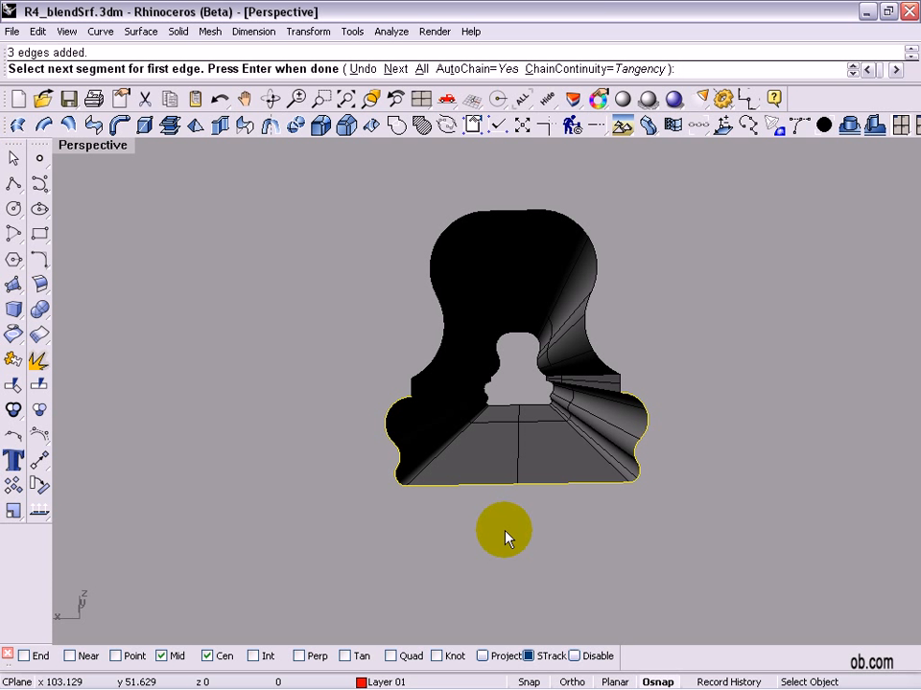
pyautogui.press('Escape')
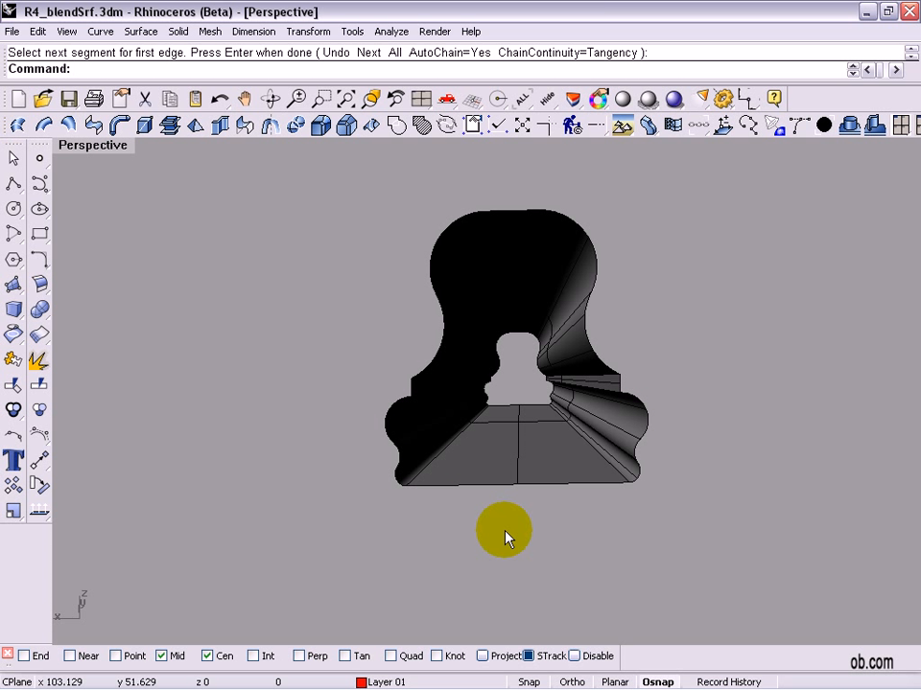
pyautogui.press('Return')
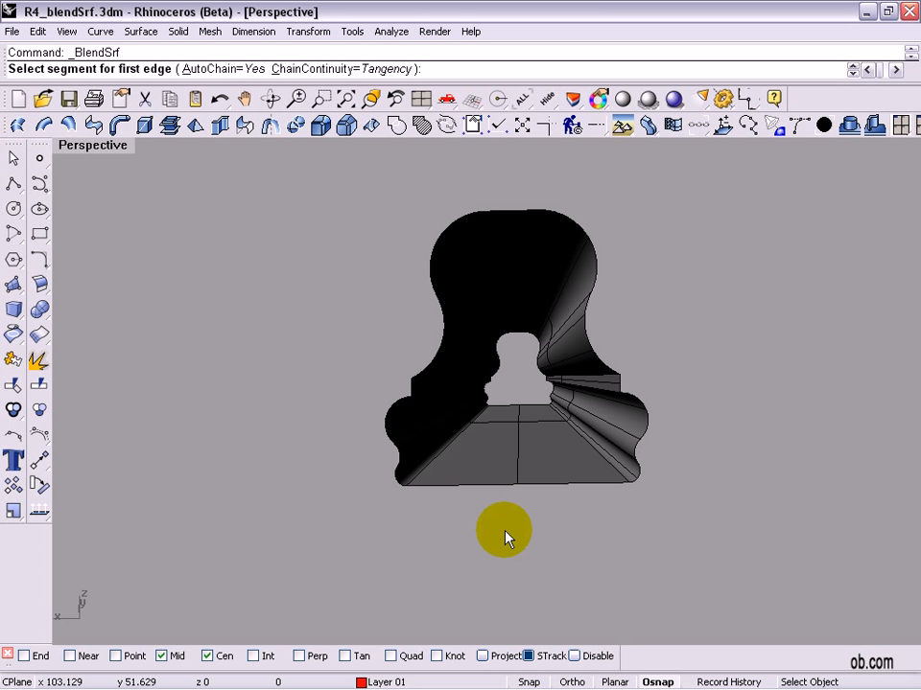
pyautogui.press('Return')
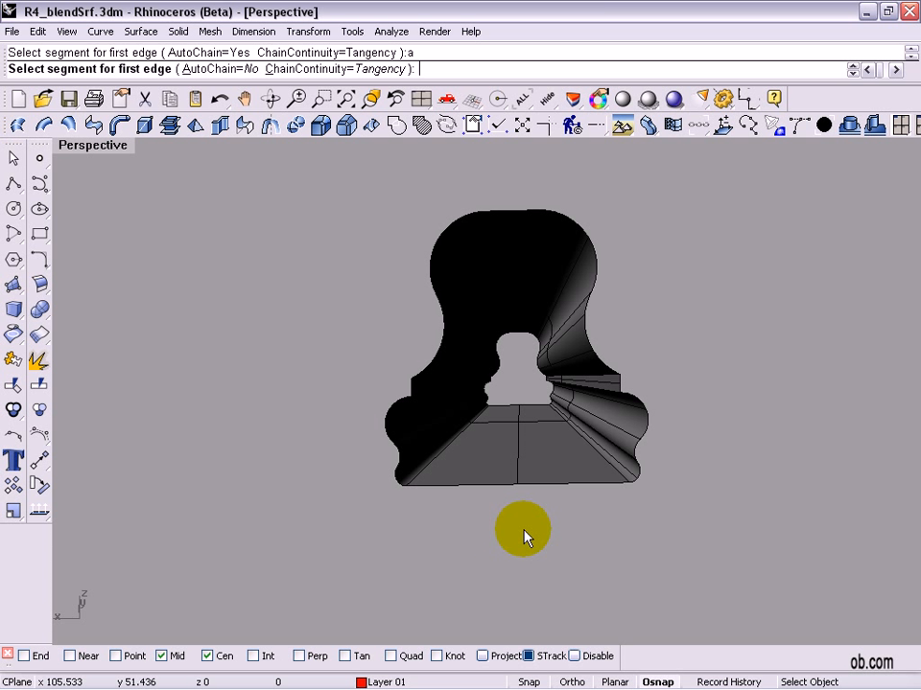
pyautogui.click(526, 489)
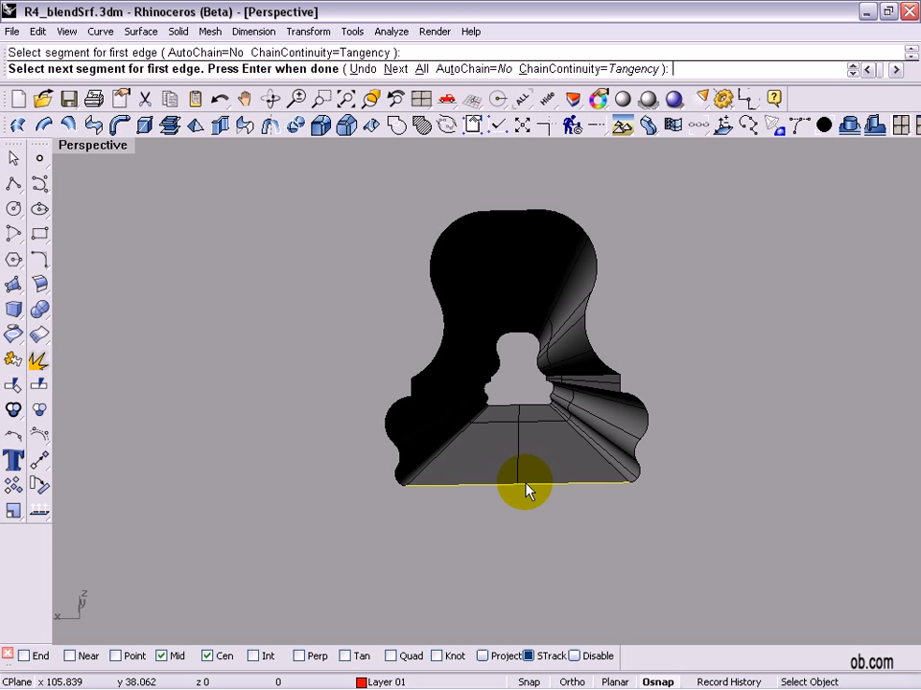
pyautogui.click(399, 485)
pyautogui.click(390, 443)
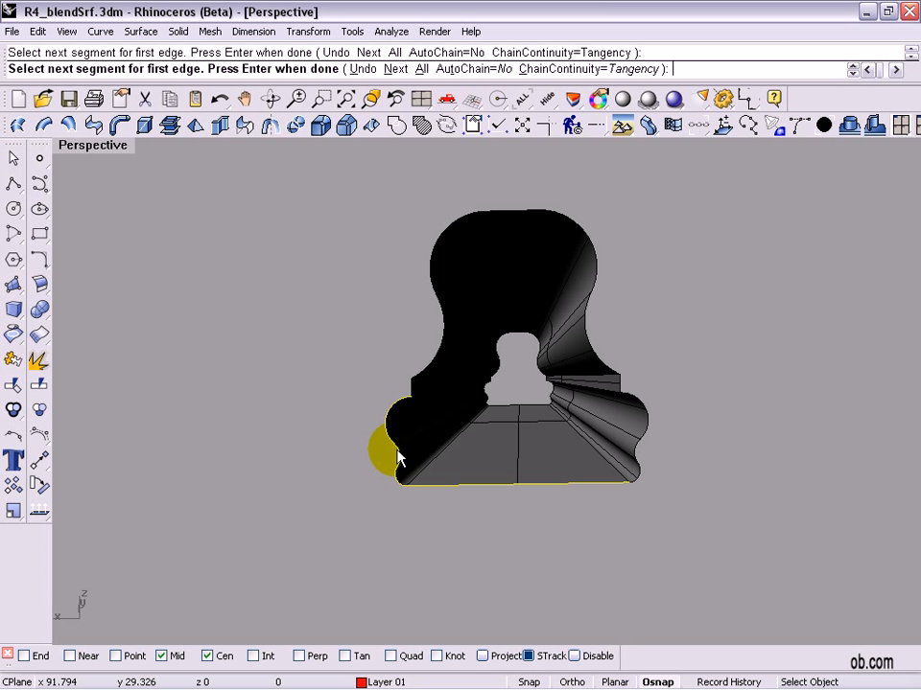
pyautogui.click(417, 381)
pyautogui.click(437, 309)
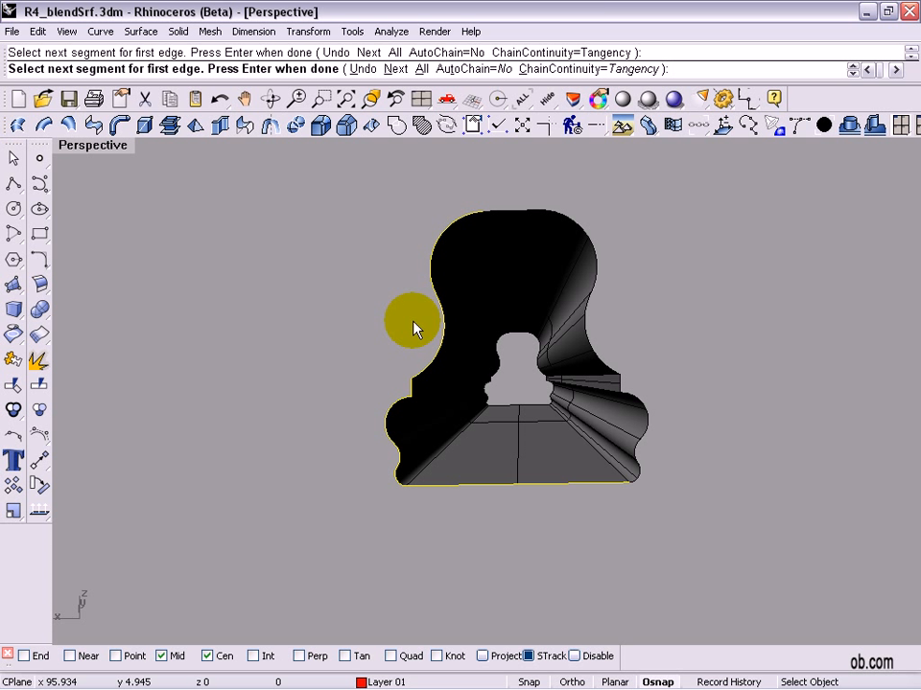
pyautogui.press('Escape')
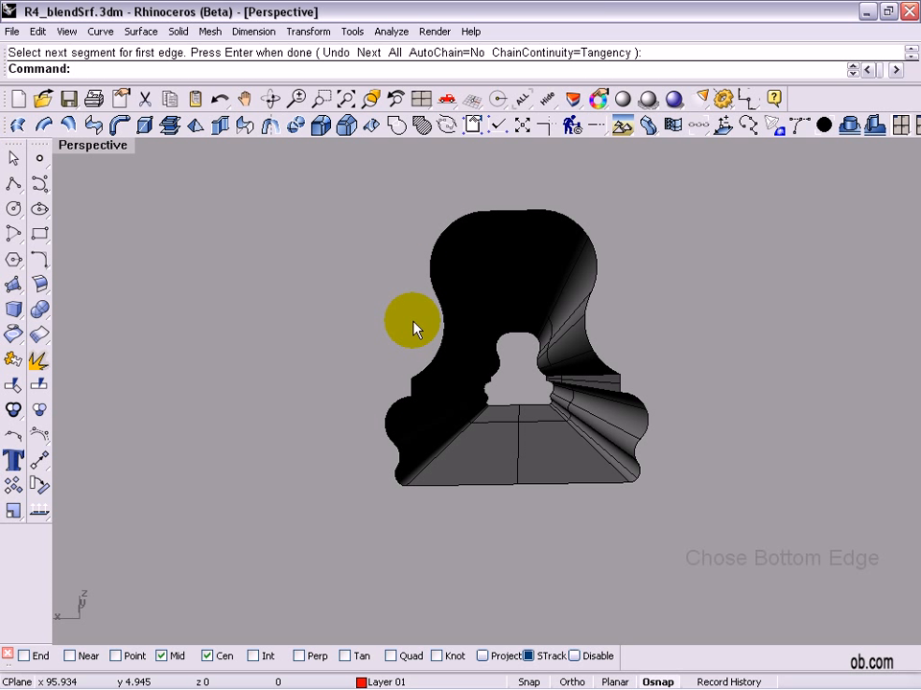
# - Start a surface blend with AutoChain=Yes and select the upper rail's entire open-end profile as the first edge
pyautogui.press('Return')
pyautogui.write('a')
pyautogui.press('Return')
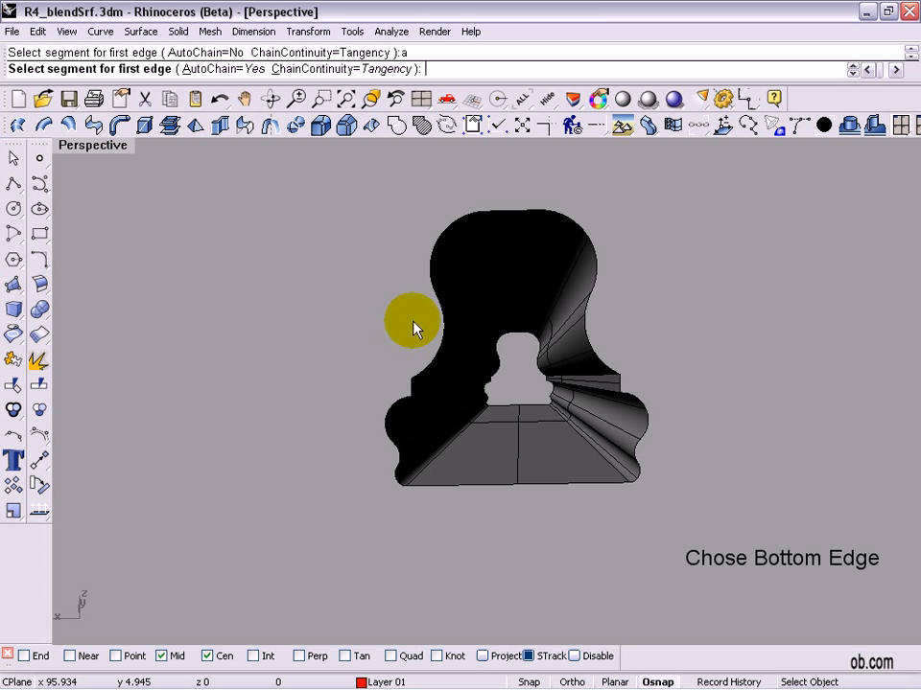
pyautogui.click(481, 485)
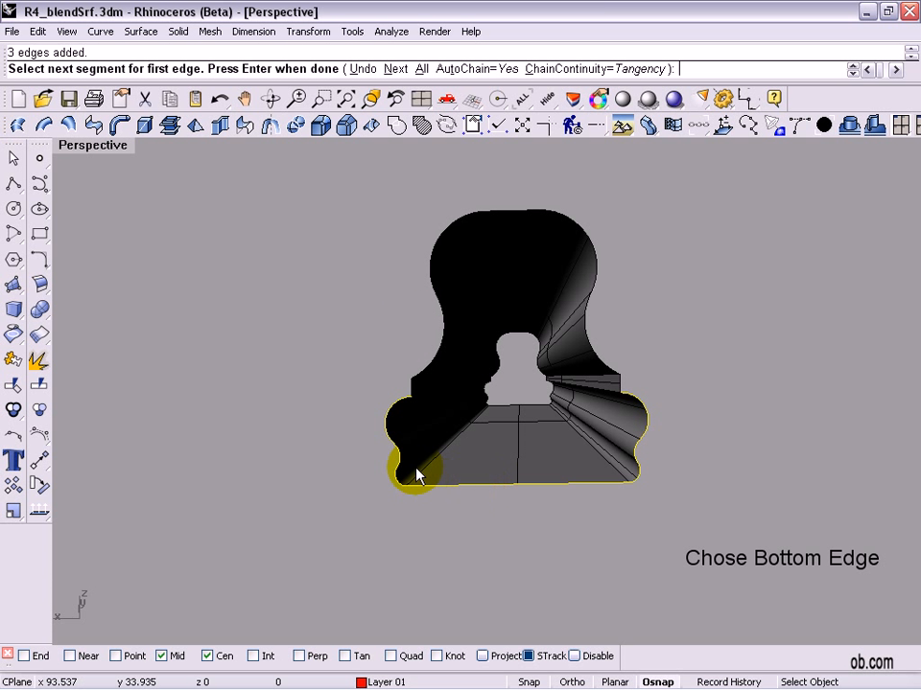
pyautogui.click(412, 386)
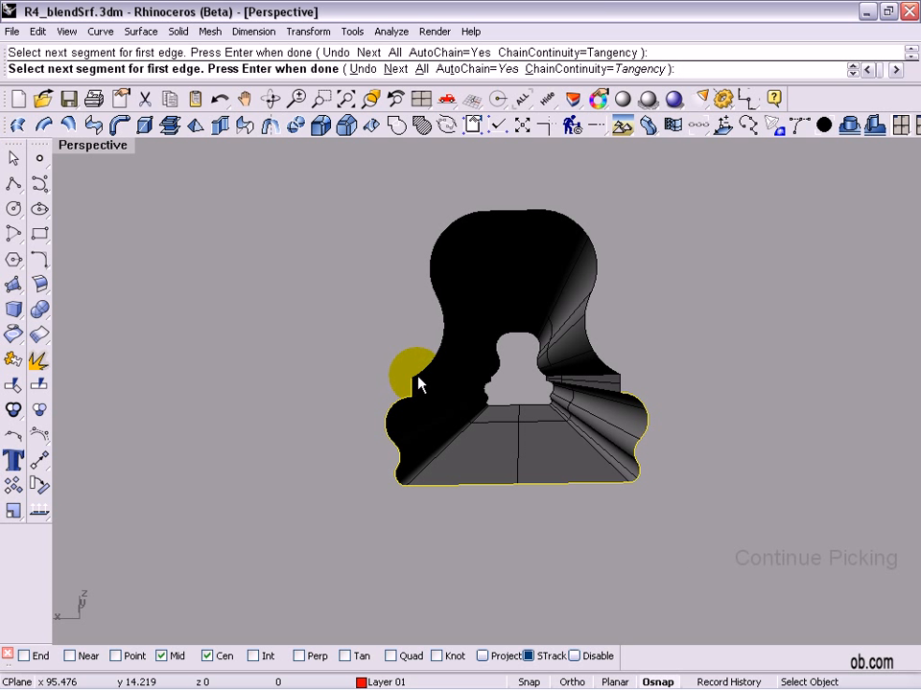
pyautogui.click(634, 390)
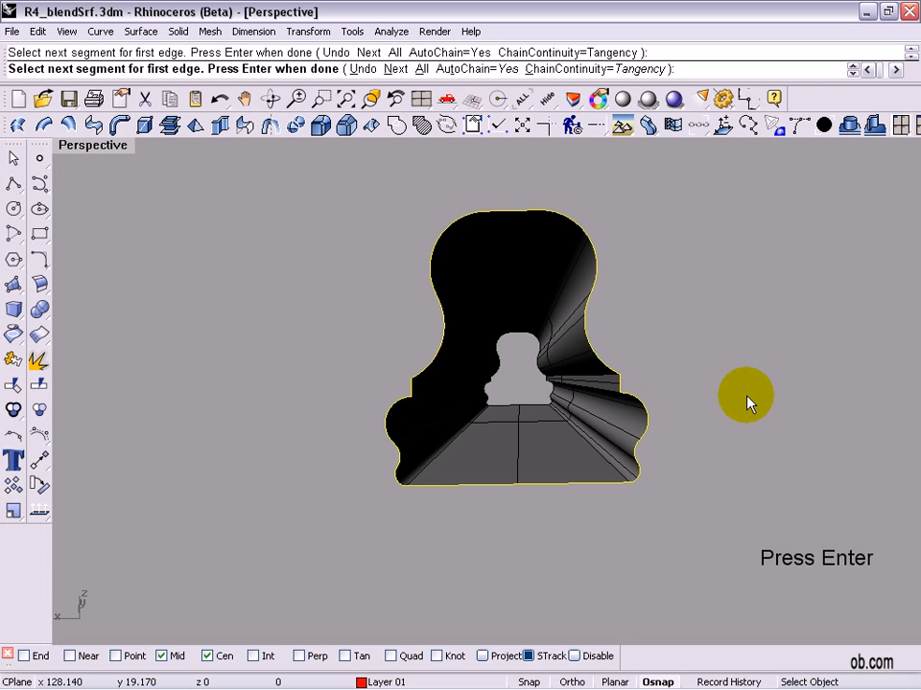
pyautogui.press('Return')
# - Select all edge segments around the lower rail's open end as the second blend edge, starting with its bottom edge
pyautogui.keyDown('shift'); pyautogui.moveTo(748, 401); pyautogui.dragTo(443, 5, button='right'); pyautogui.keyUp('shift')
pyautogui.scroll(5, 584, 6)
pyautogui.keyDown('shift'); pyautogui.moveTo(705, 227); pyautogui.dragTo(837, 475, button='right'); pyautogui.keyUp('shift')
pyautogui.keyDown('shift'); pyautogui.moveTo(745, 414); pyautogui.dragTo(738, 440, button='right'); pyautogui.keyUp('shift')
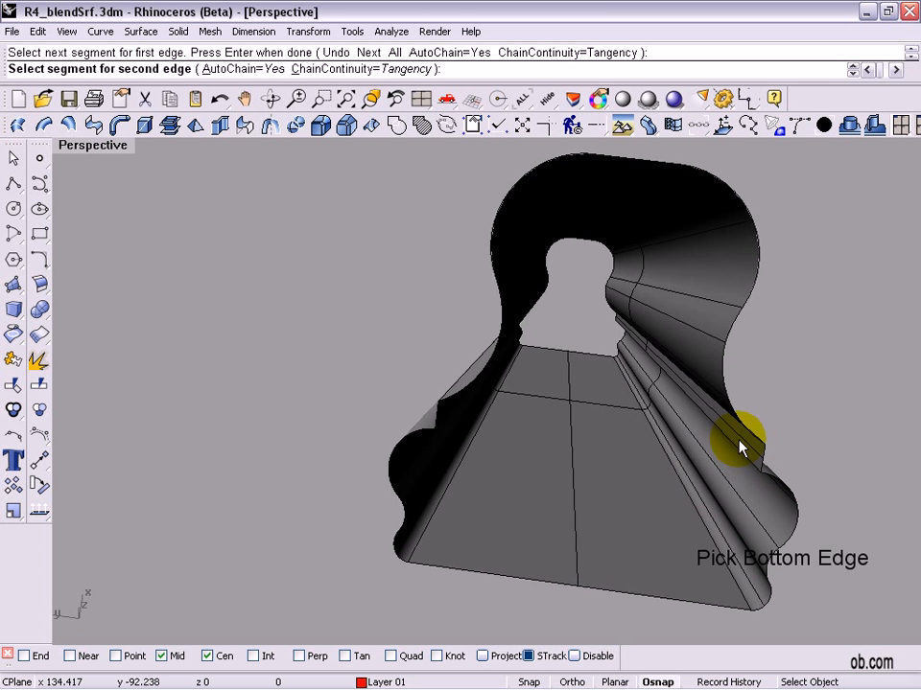
pyautogui.click(570, 592)
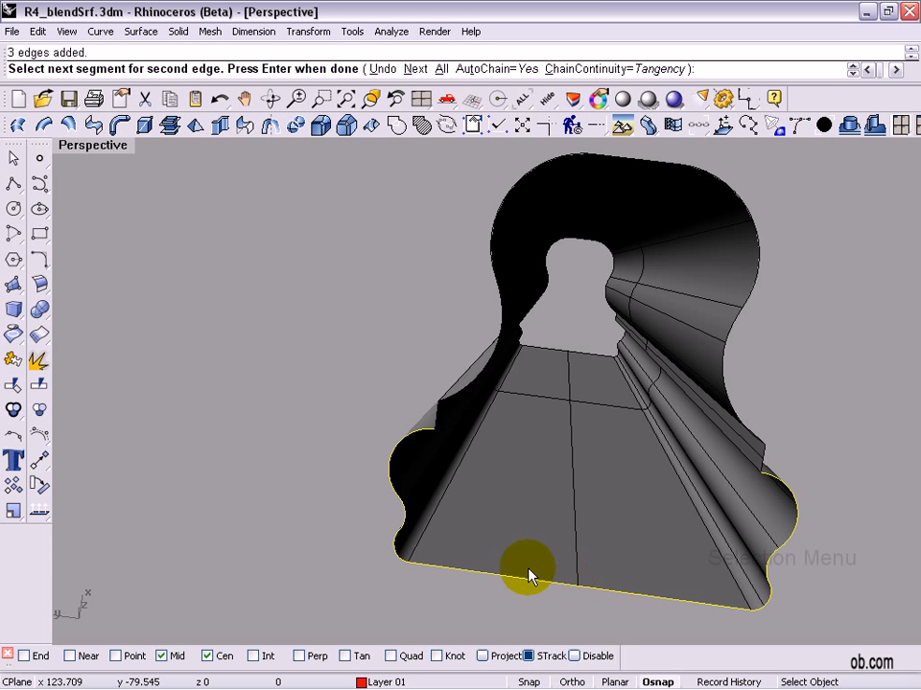
pyautogui.click(443, 424)
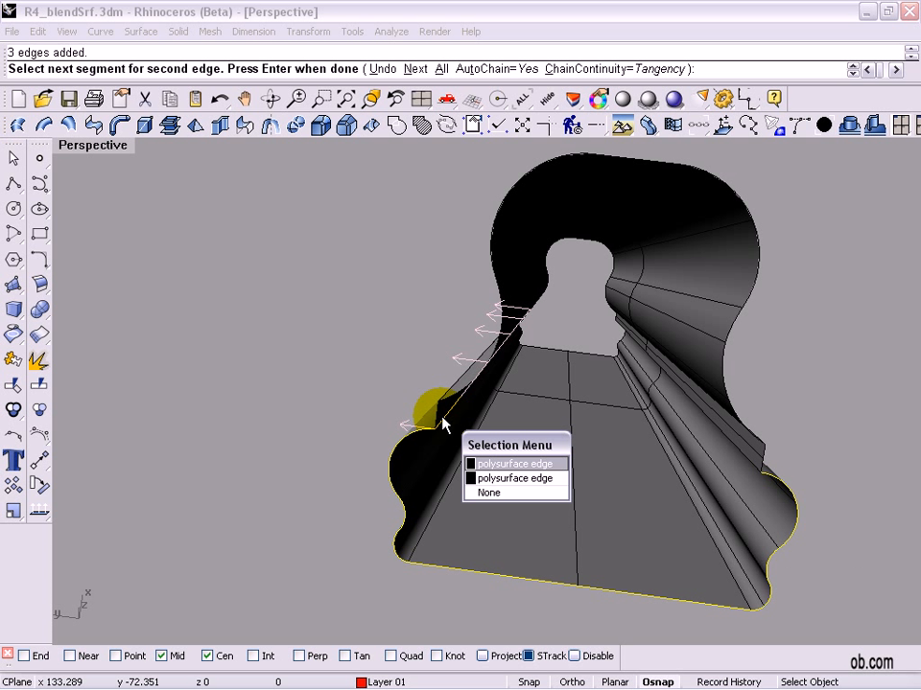
pyautogui.click(494, 493)
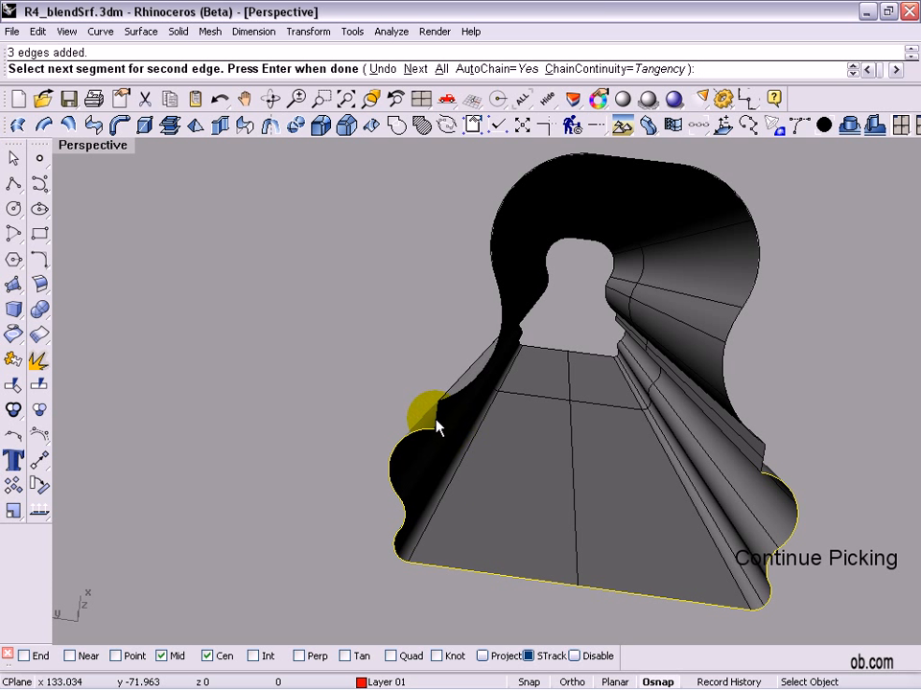
pyautogui.click(434, 419)
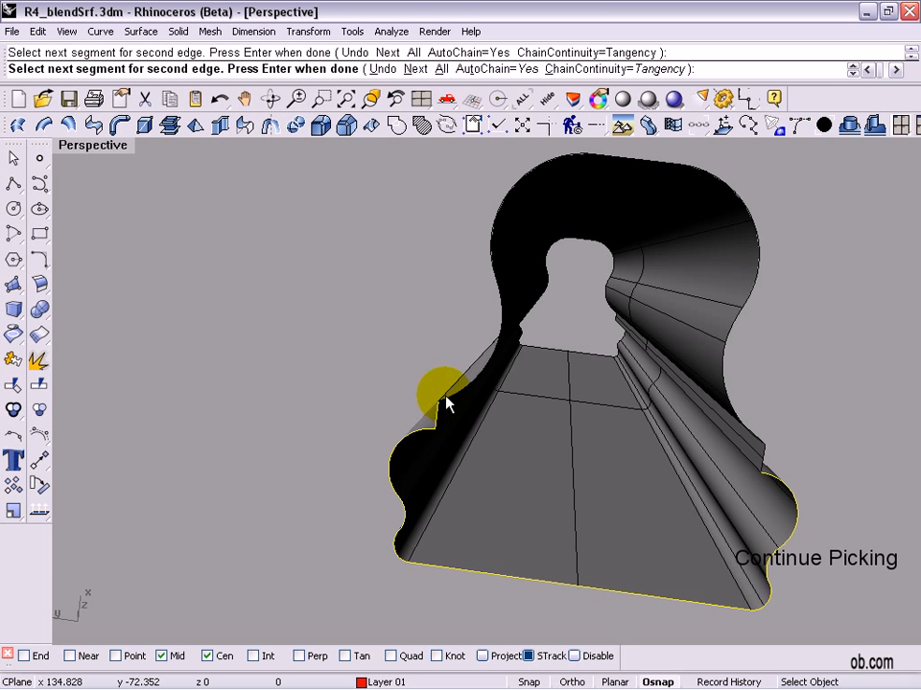
pyautogui.click(446, 403)
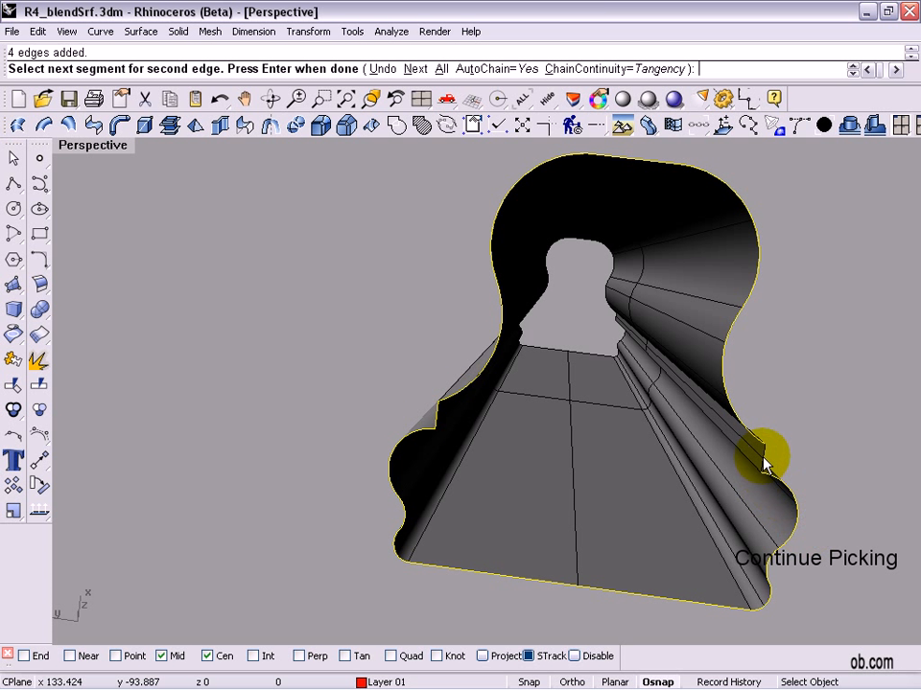
pyautogui.press('Return')
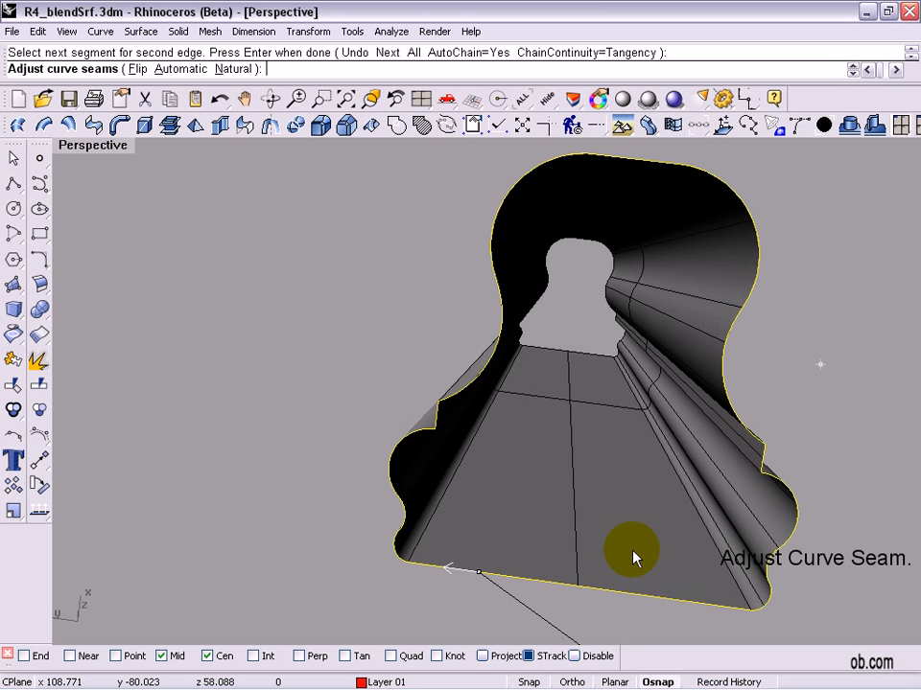
# - Move the lower rail's seam point to the midpoint of its profile's flat bottom edge
pyautogui.scroll(-5, 632, 558)
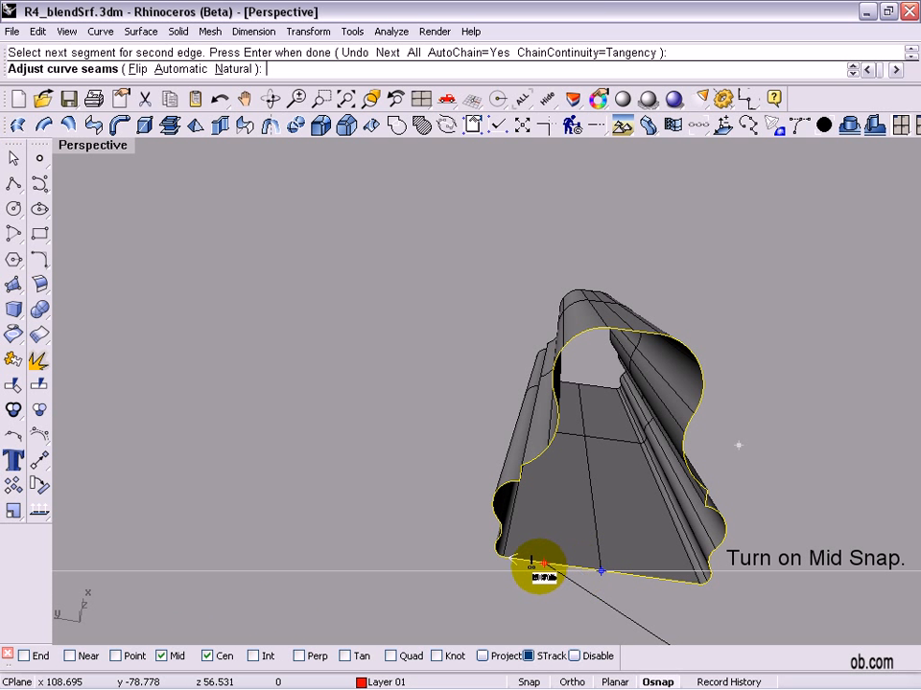
pyautogui.click(543, 563)
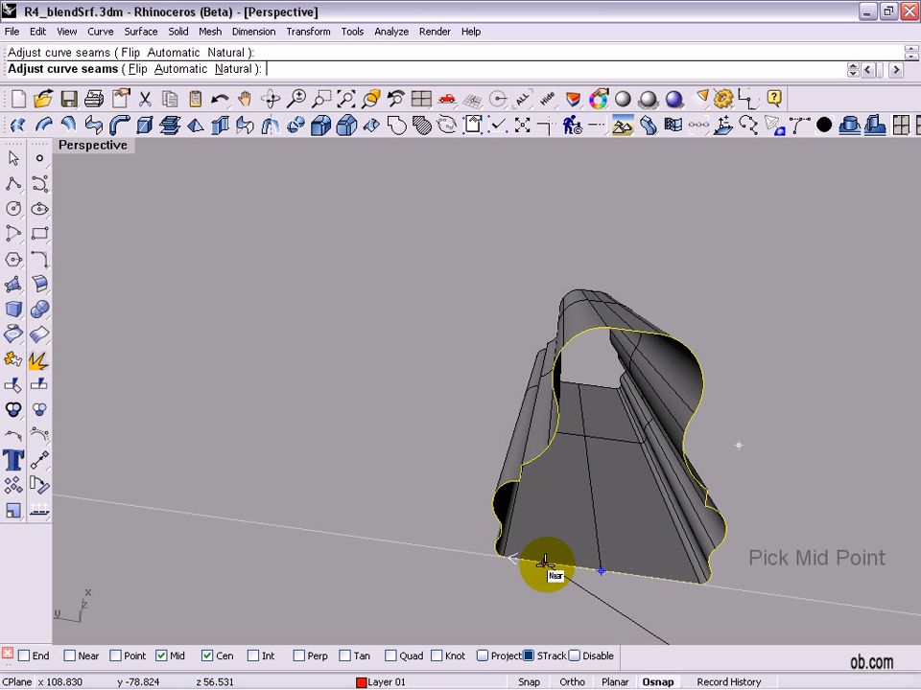
pyautogui.click(602, 574)
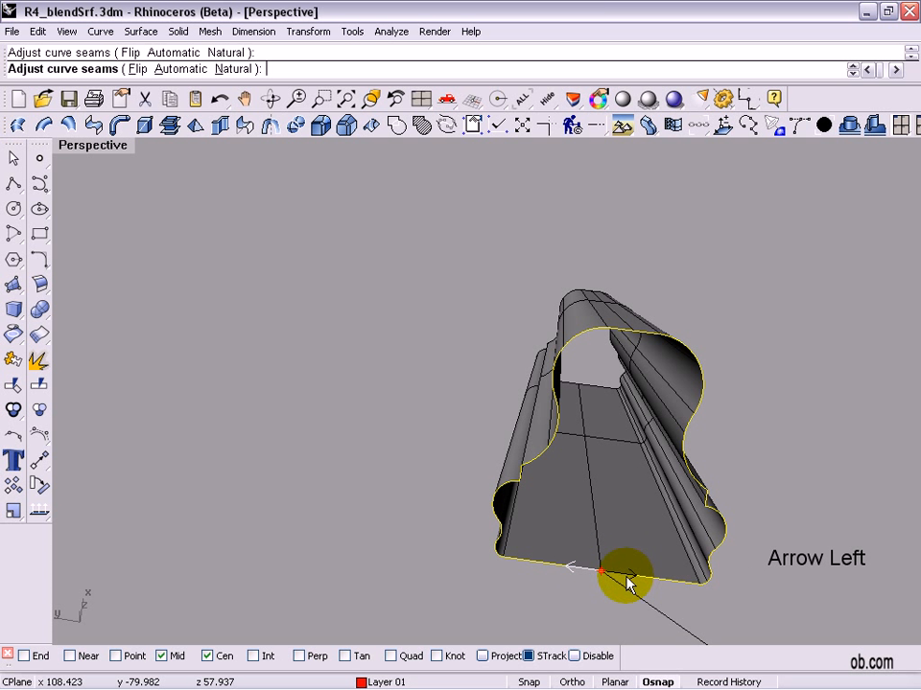
pyautogui.press('Left')
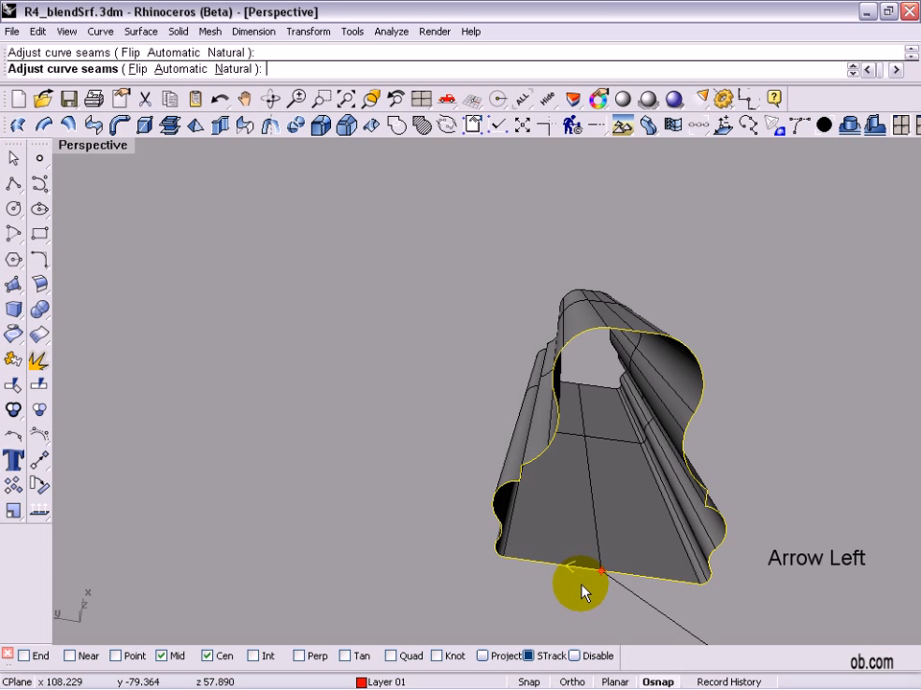
# - Move the upper rail's seam point to the midpoint of its bottom edge and accept the curve seams
pyautogui.keyDown('shift'); pyautogui.moveTo(580, 592); pyautogui.dragTo(58, 412, button='right'); pyautogui.keyUp('shift')
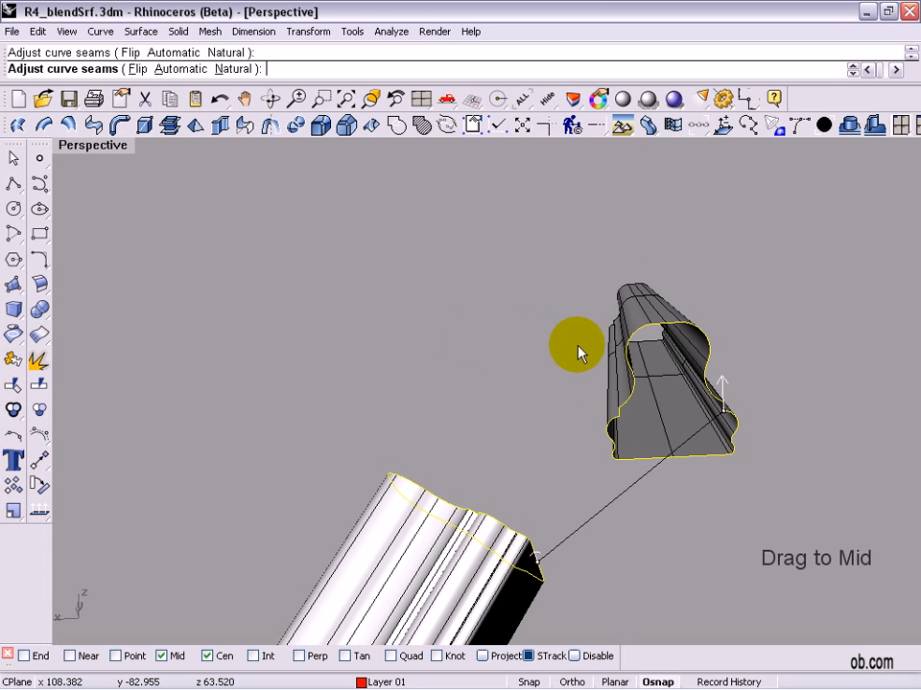
pyautogui.moveTo(715, 413); pyautogui.dragTo(671, 456)
pyautogui.moveTo(671, 456); pyautogui.dragTo(607, 408, button='right')
pyautogui.scroll(-6, 695, 553)
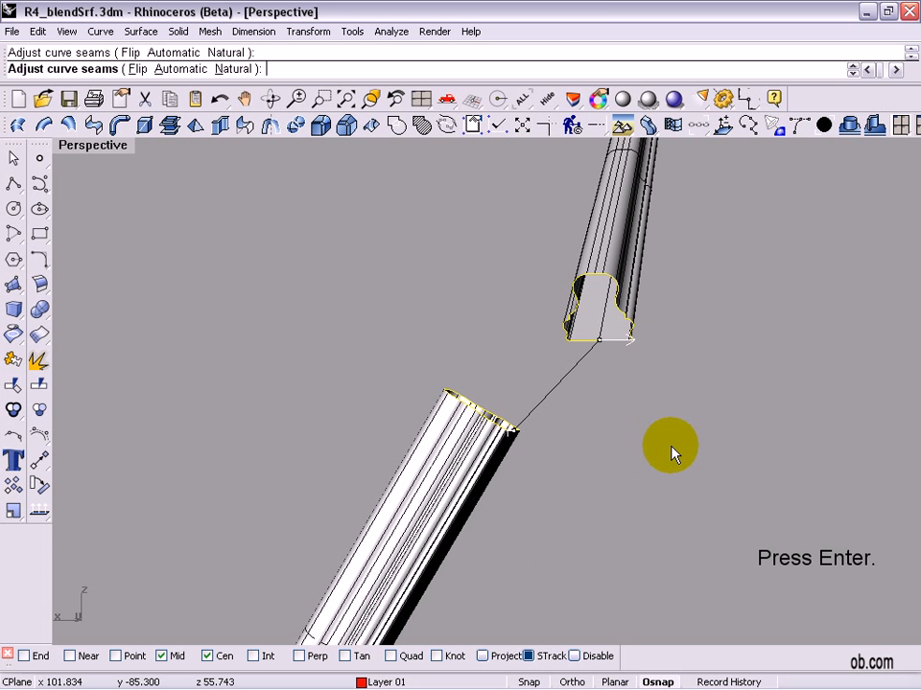
pyautogui.press('Return')
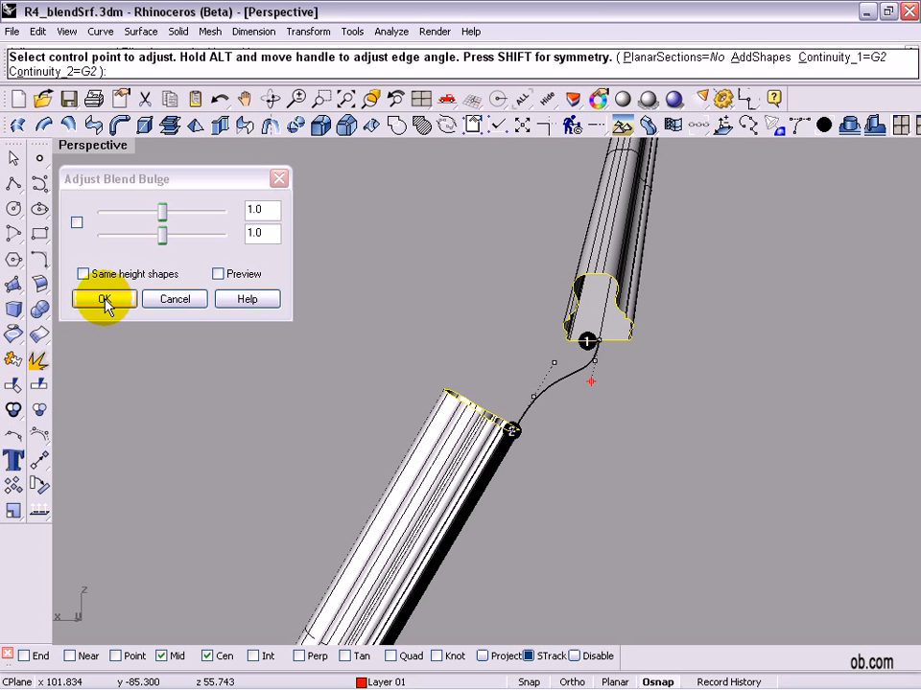
# - Preview the blend with both bulge values at 1.0, create the surface between the rails and inspect it
pyautogui.moveTo(735, 391); pyautogui.dragTo(693, 426, button='right')
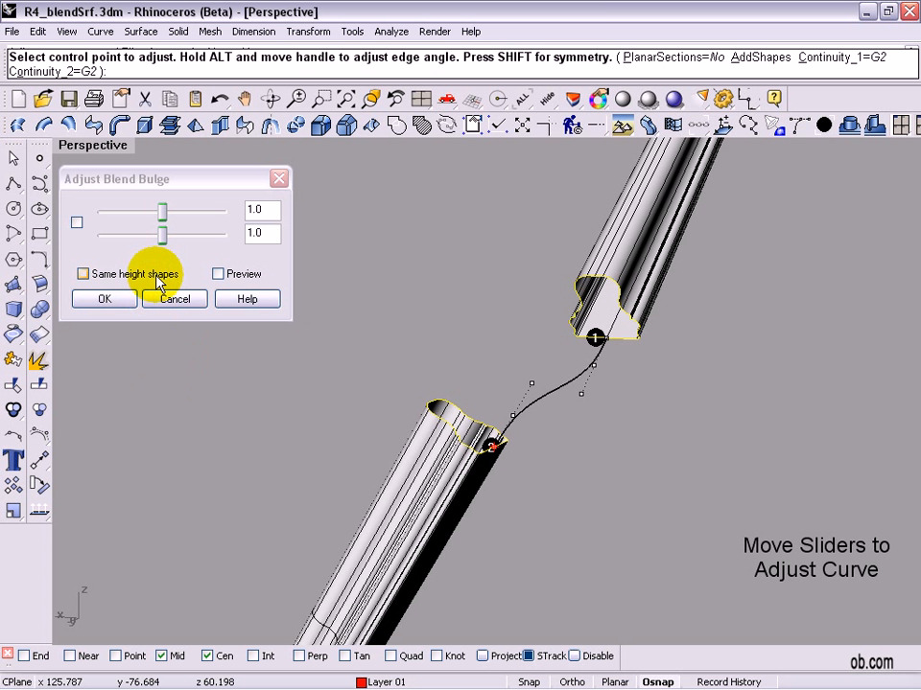
pyautogui.moveTo(163, 243)
pyautogui.mouseDown()
pyautogui.moveTo(102, 238)
pyautogui.moveTo(165, 247)
pyautogui.moveTo(192, 215)
pyautogui.moveTo(217, 214)
pyautogui.moveTo(162, 223)
pyautogui.moveTo(169, 227)
pyautogui.mouseUp()
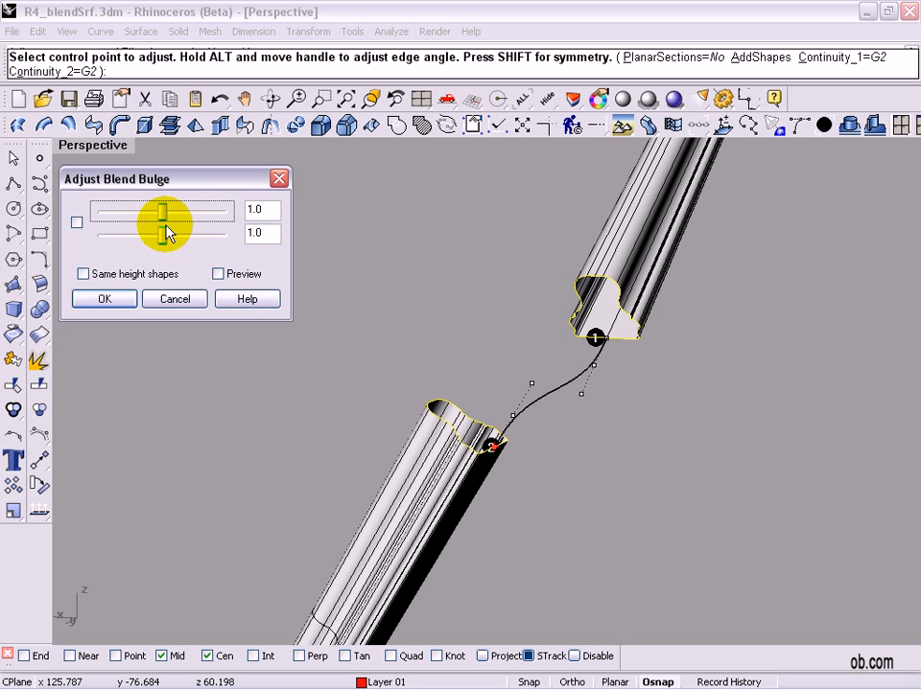
pyautogui.click(221, 277)
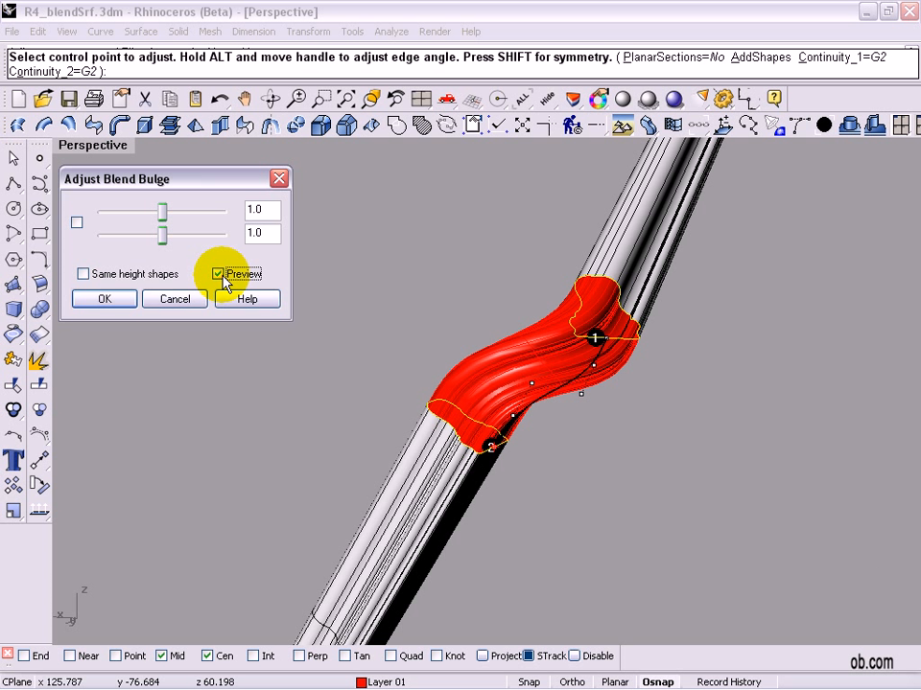
pyautogui.click(220, 275)
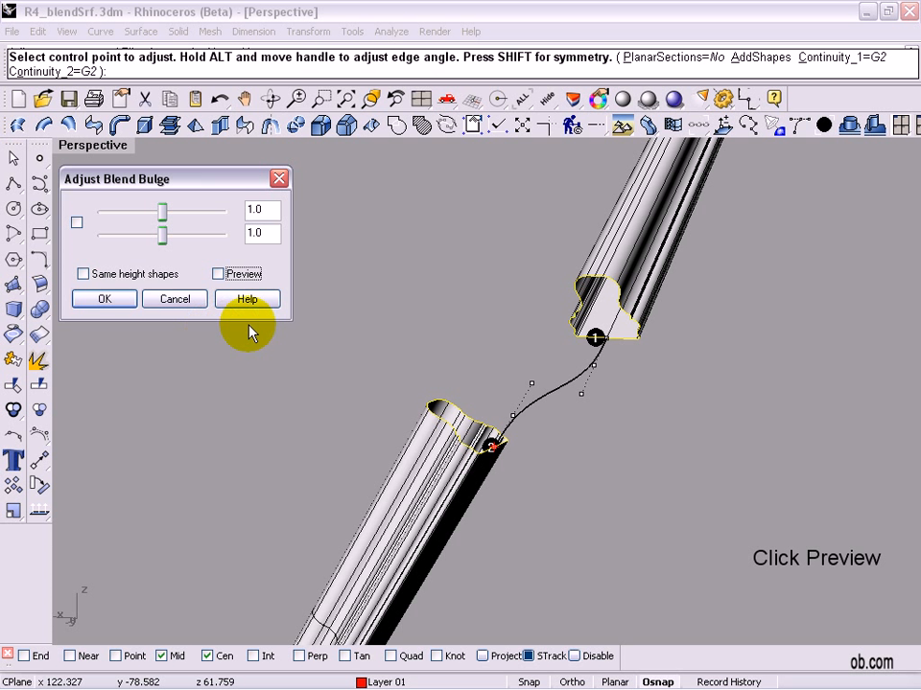
pyautogui.click(218, 274)
pyautogui.moveTo(621, 449); pyautogui.dragTo(660, 402, button='right')
pyautogui.click(105, 299)
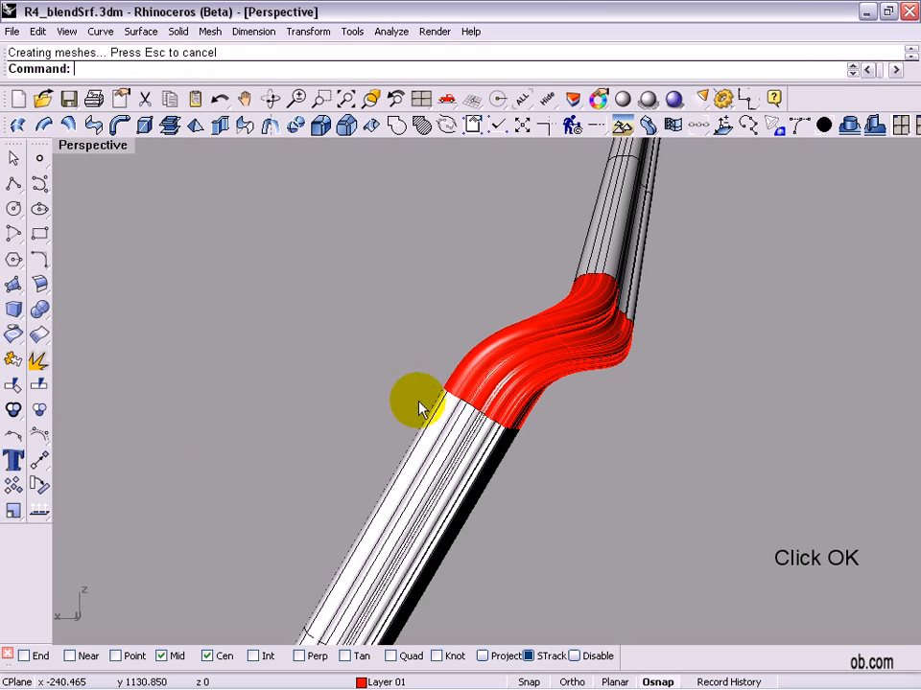
pyautogui.moveTo(555, 405); pyautogui.dragTo(598, 495, button='right')
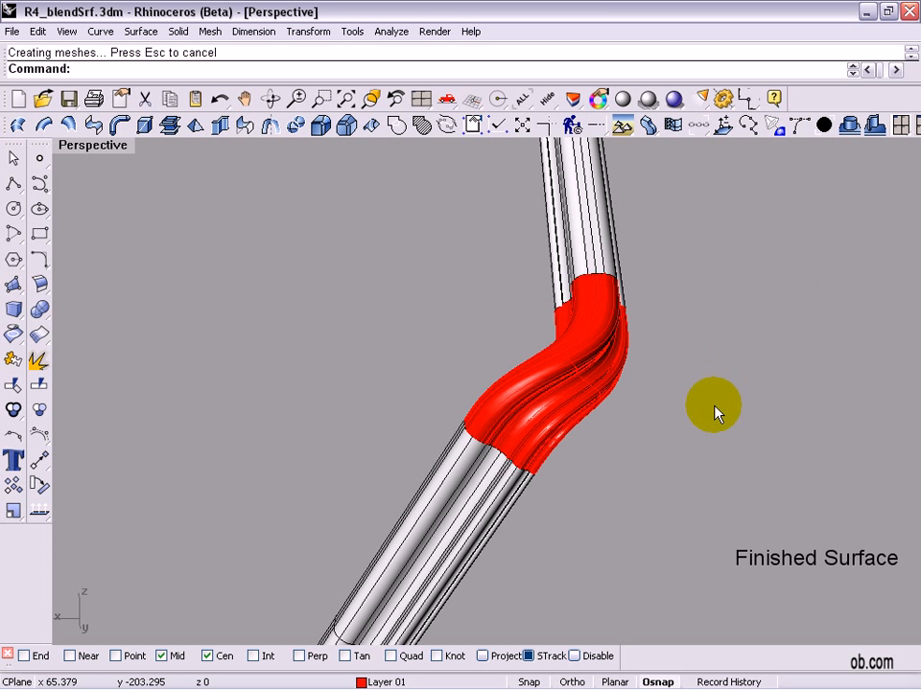
pyautogui.moveTo(716, 412); pyautogui.dragTo(705, 370, button='right')
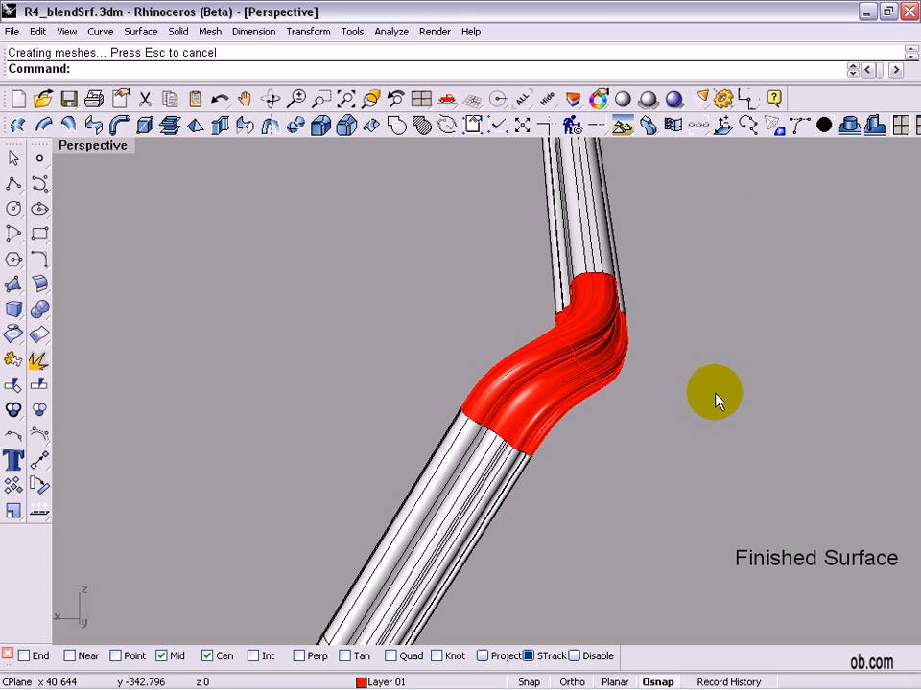